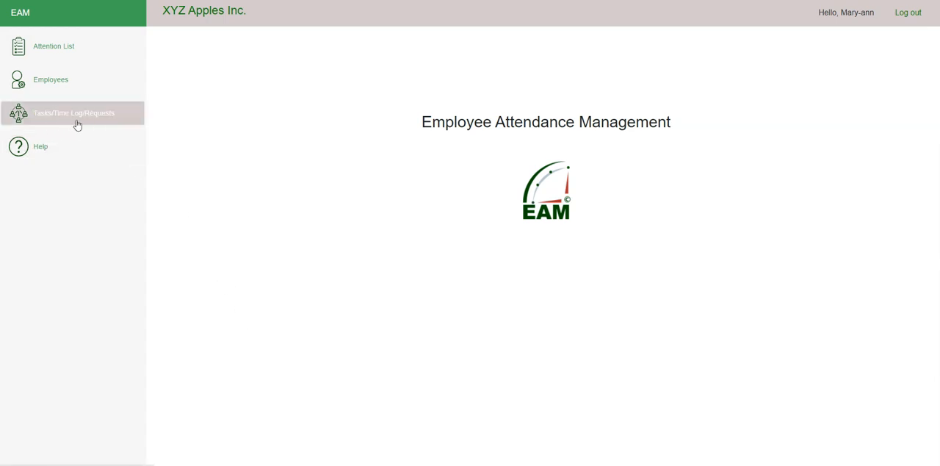
# Step: Open the task and project management view and show the task entry form
pyautogui.click(114, 126)
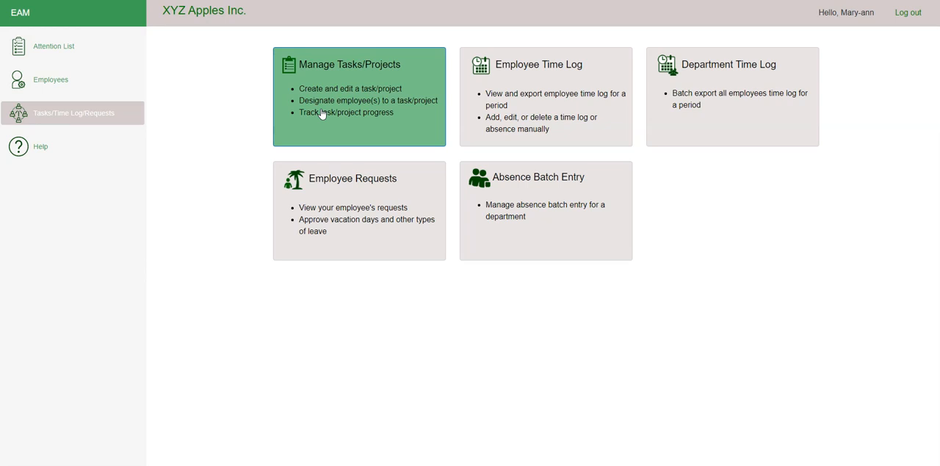
pyautogui.click(350, 124)
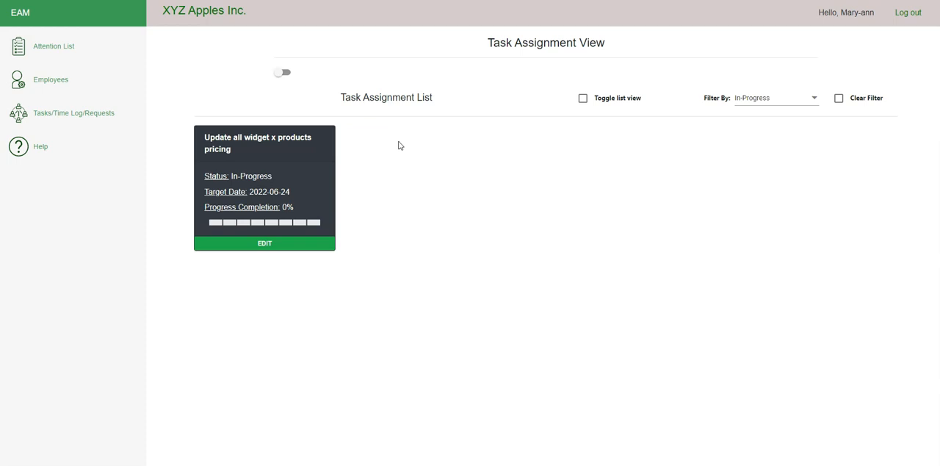
pyautogui.click(279, 76)
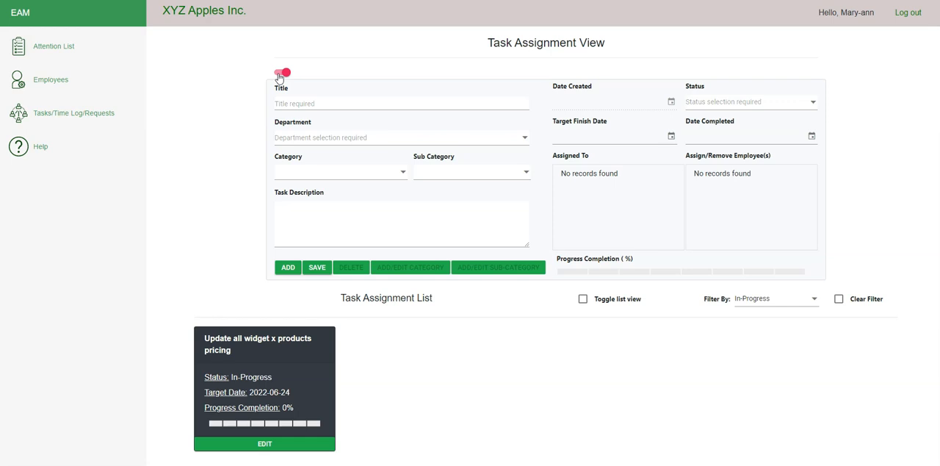
# Step: Start a new task titled "Promote widget x products to existing customers" for the Sales department
pyautogui.click(288, 272)
pyautogui.click(305, 104)
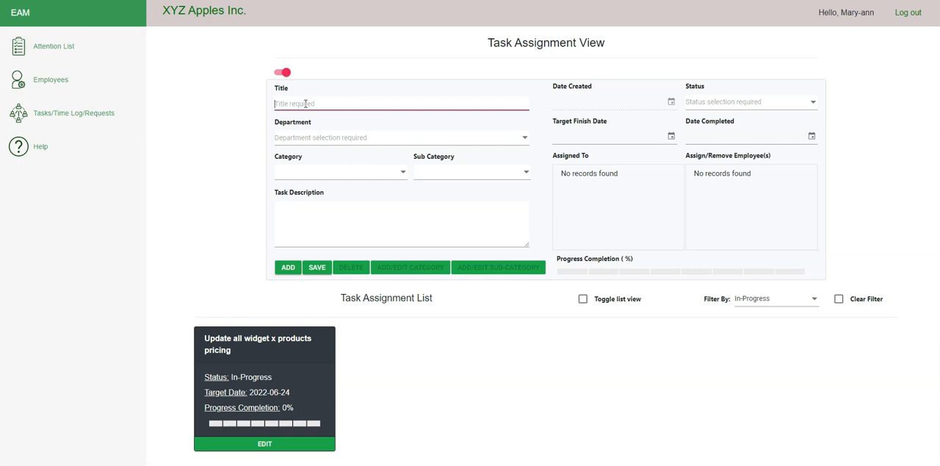
pyautogui.write('Promote widget x products to existing customers')
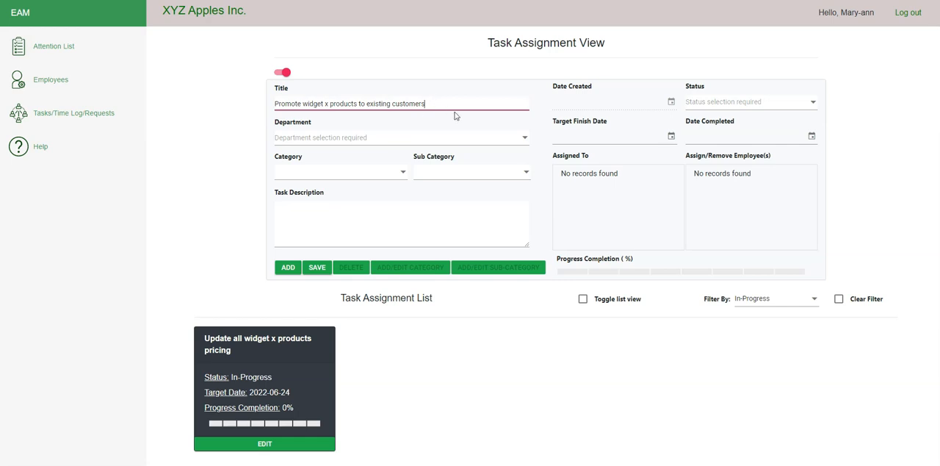
pyautogui.click(525, 141)
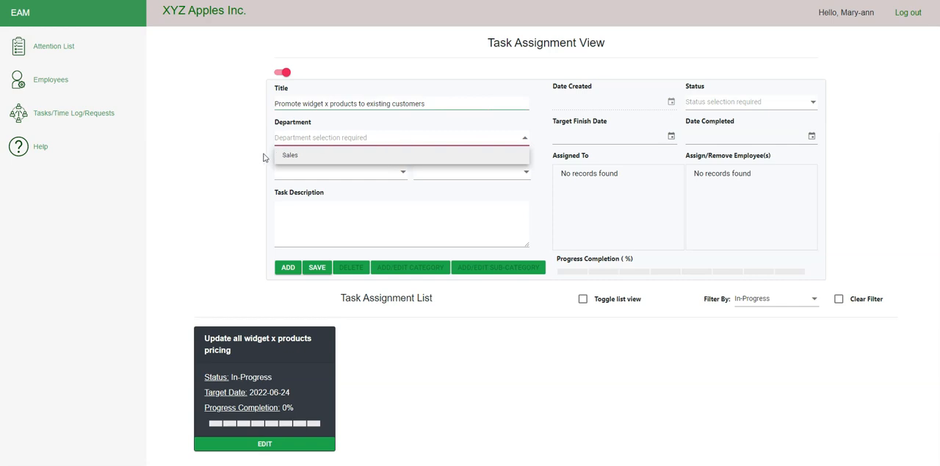
pyautogui.click(305, 158)
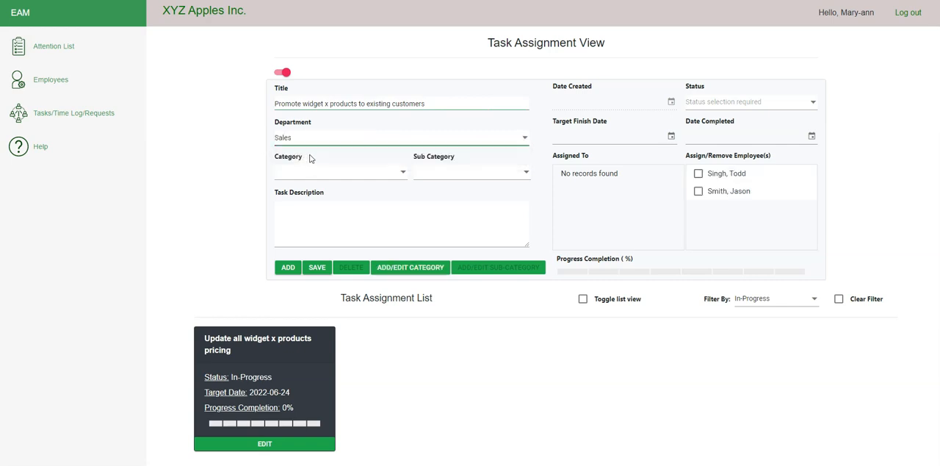
pyautogui.click(524, 139)
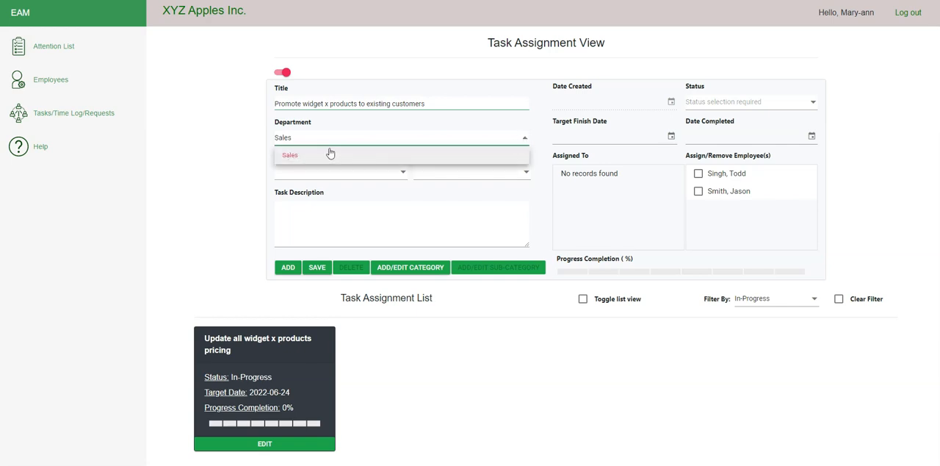
pyautogui.click(249, 156)
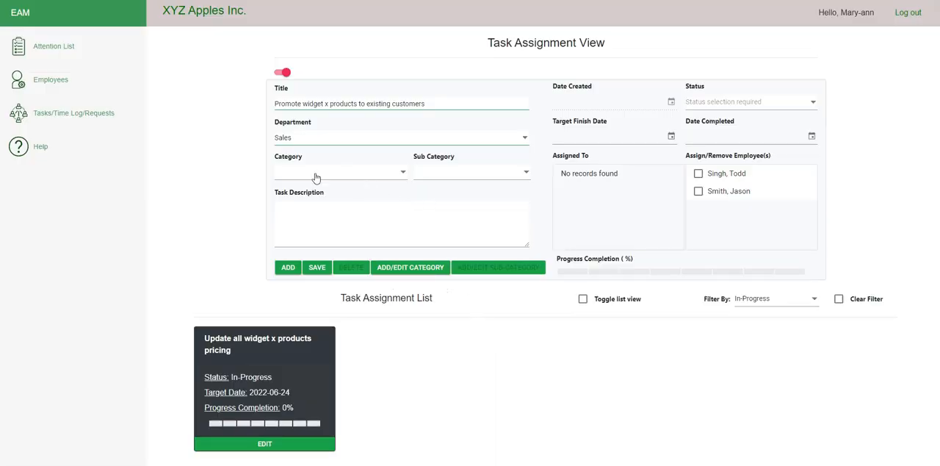
# Step: Add a new category named "Mid-Western Region Customers" to the Sales department's category list
pyautogui.click(404, 176)
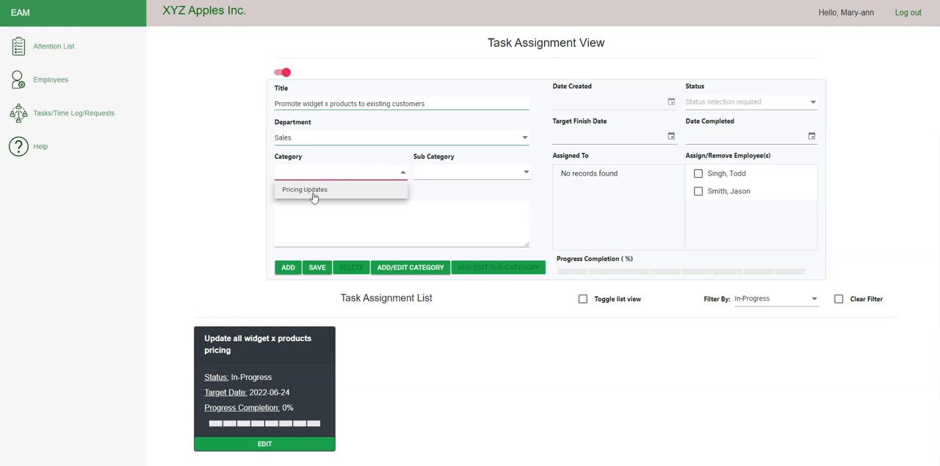
pyautogui.click(352, 173)
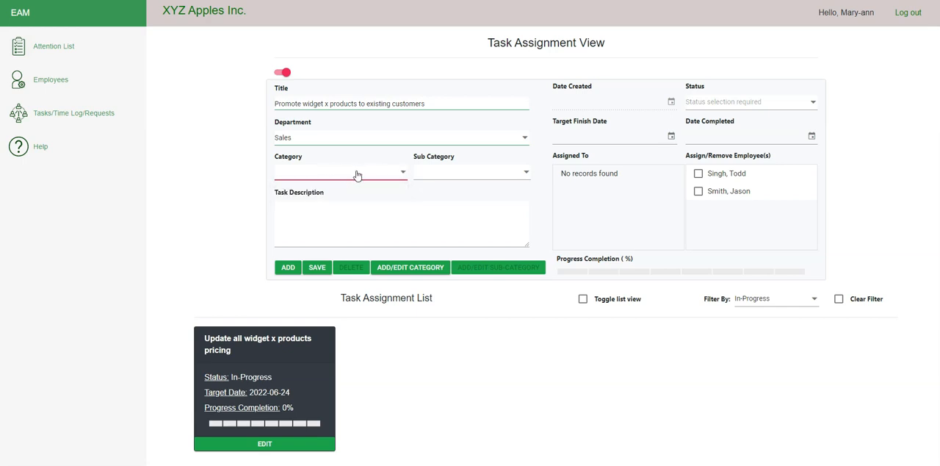
pyautogui.click(401, 272)
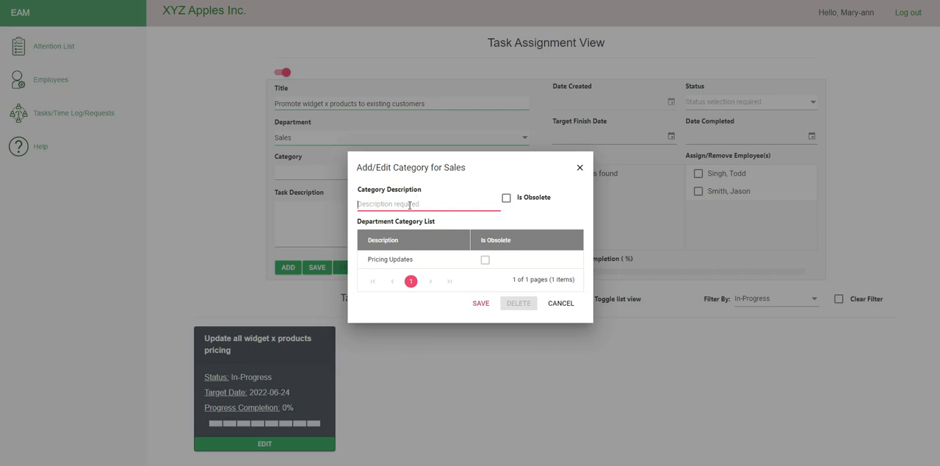
pyautogui.write('Mid-Western Region Customers')
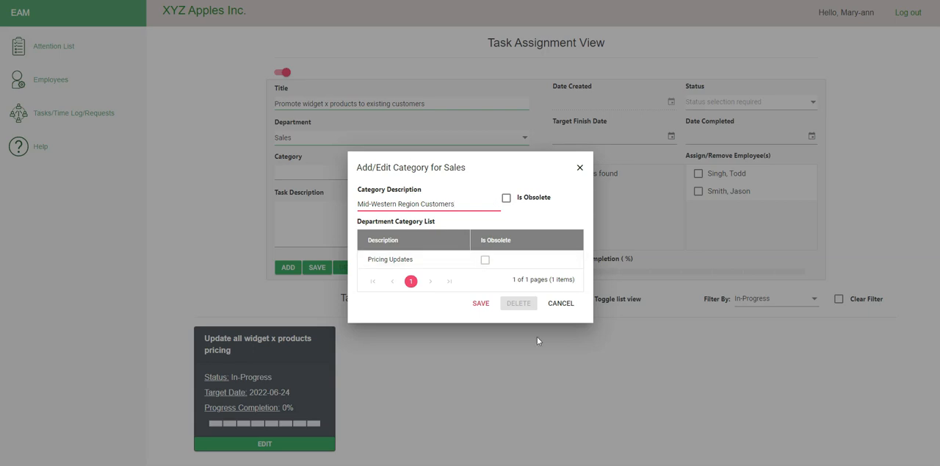
pyautogui.click(482, 308)
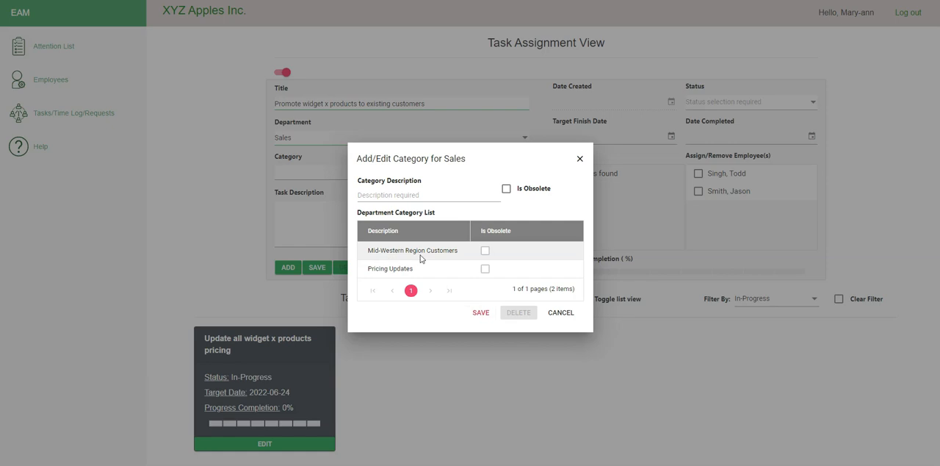
# Step: Try to delete the Pricing Updates category after switching its obsolete flag on and off
pyautogui.click(430, 196)
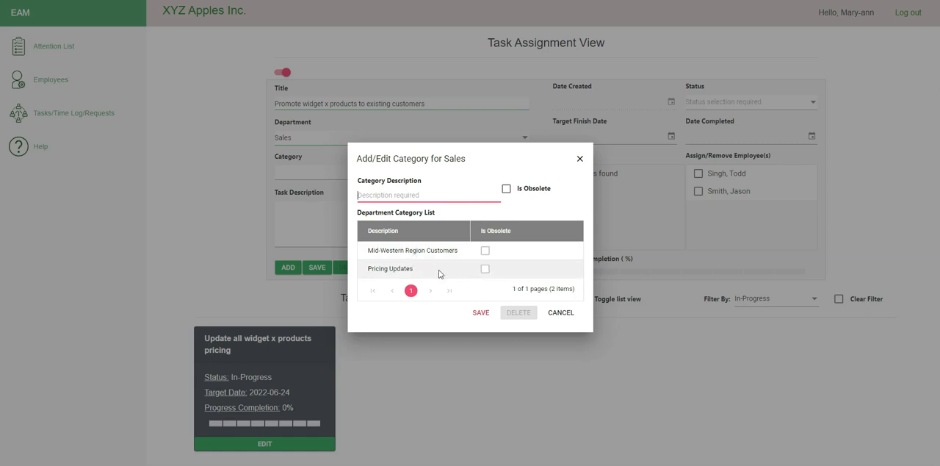
pyautogui.click(416, 275)
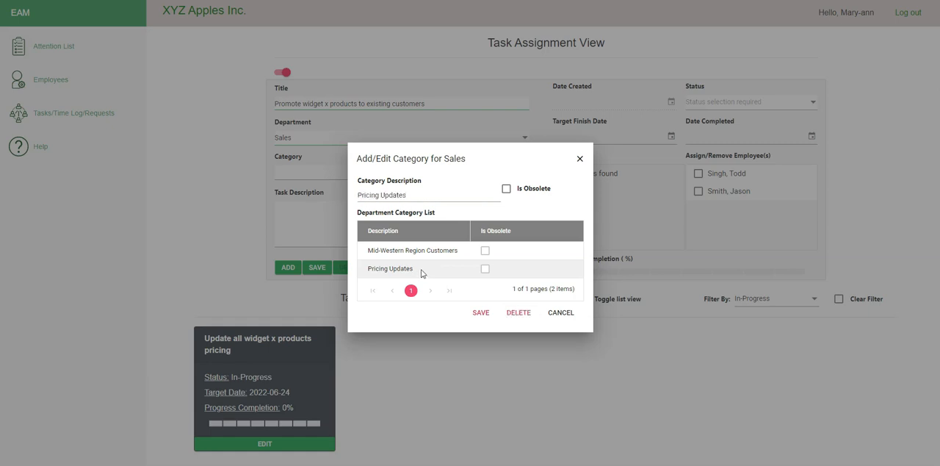
pyautogui.click(507, 189)
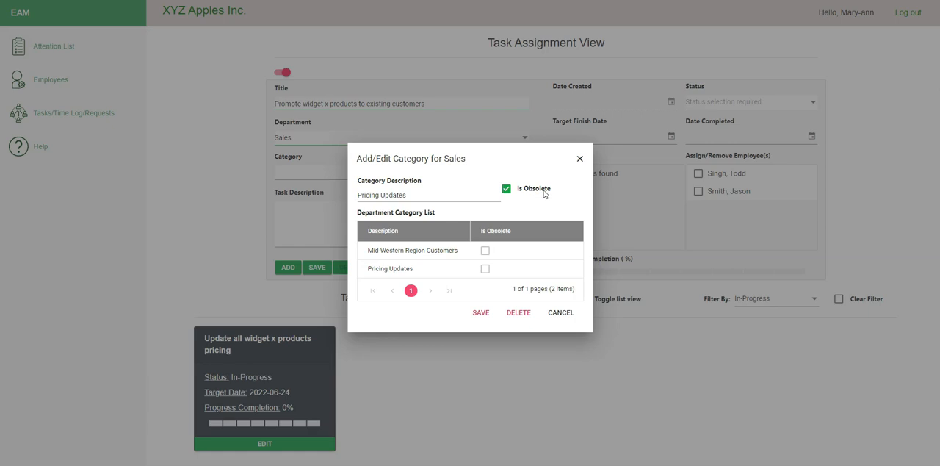
pyautogui.click(507, 189)
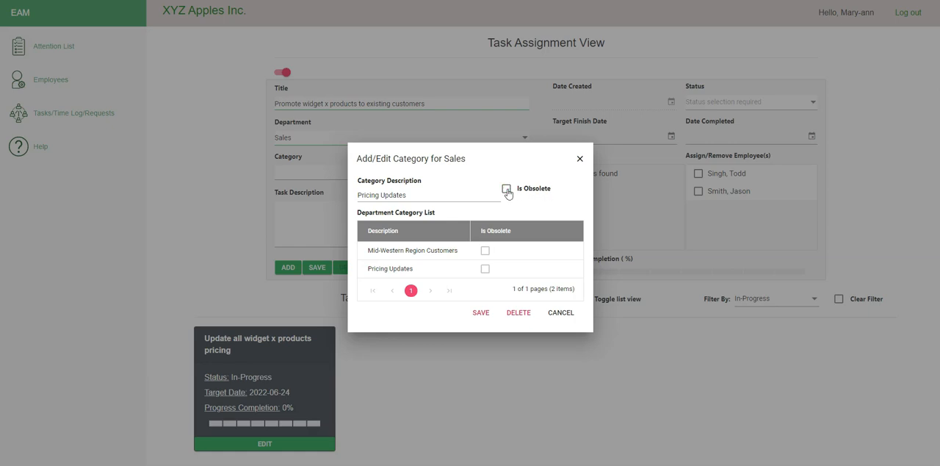
pyautogui.click(518, 314)
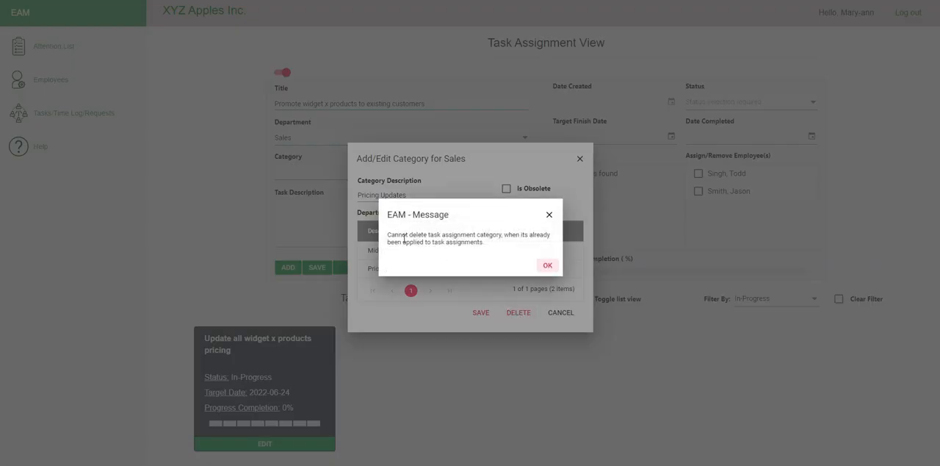
pyautogui.click(547, 266)
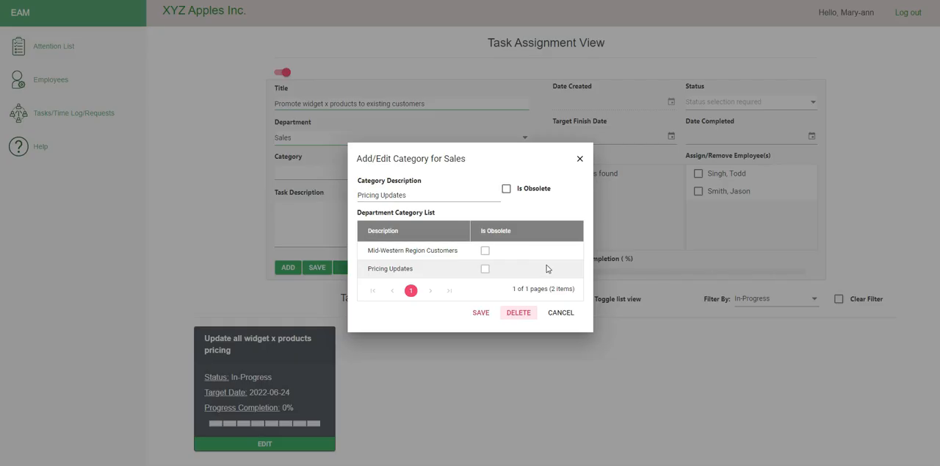
# Step: Leave the category editor and set the task's category to Mid-Western Region Customers
pyautogui.click(559, 315)
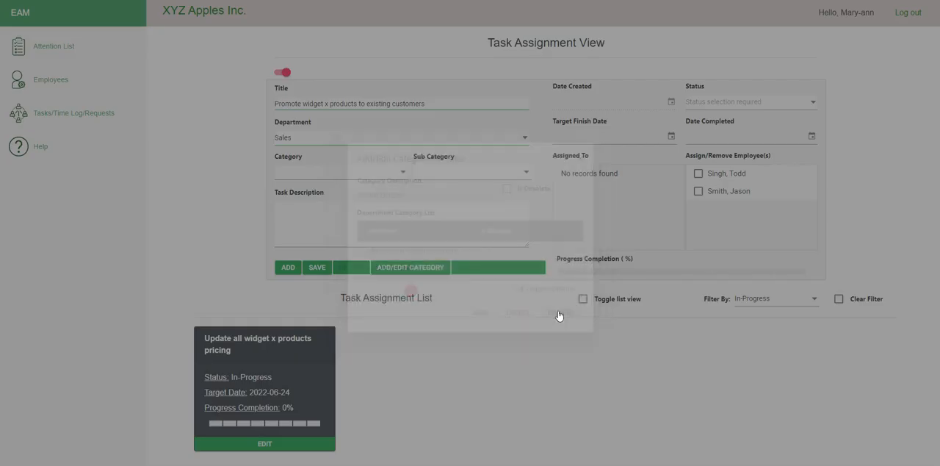
pyautogui.click(406, 176)
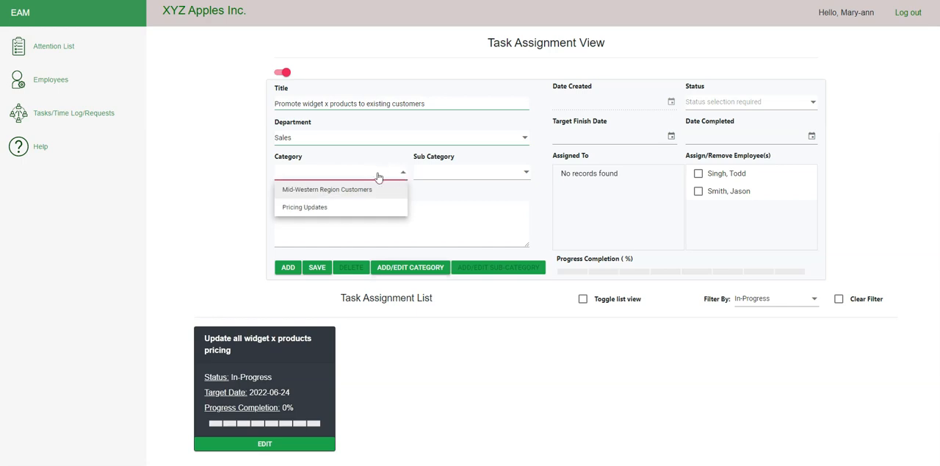
pyautogui.click(359, 193)
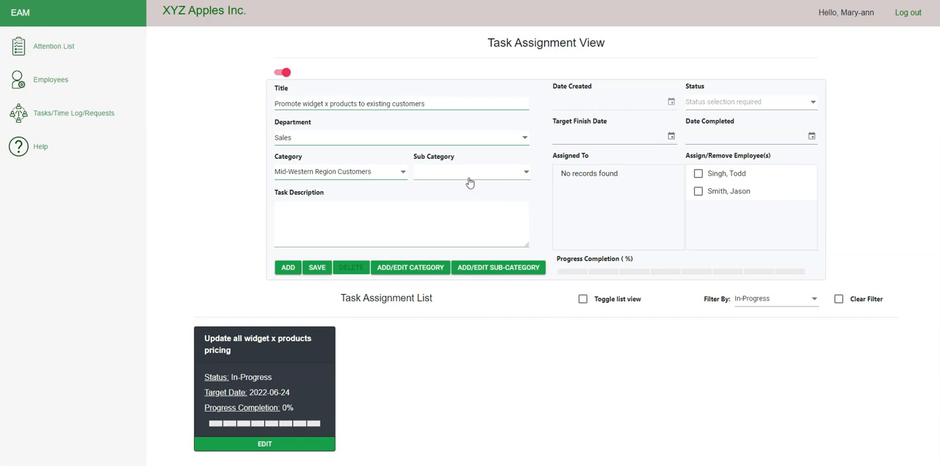
# Step: Add a new sub-category named "Automotive Industry" under the Mid-Western Region Customers category
pyautogui.click(526, 175)
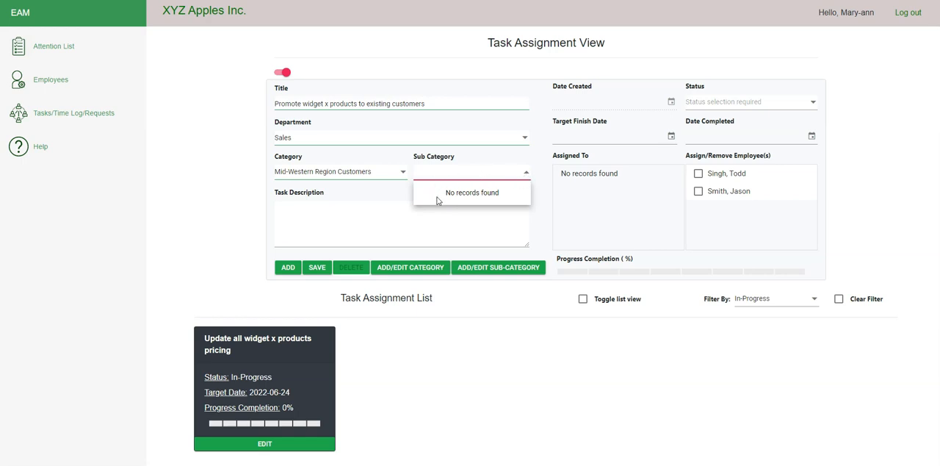
pyautogui.click(543, 218)
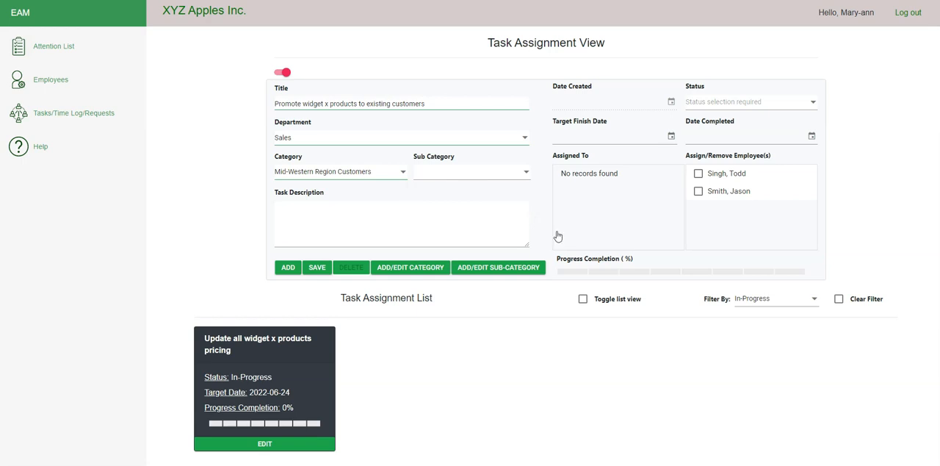
pyautogui.click(496, 270)
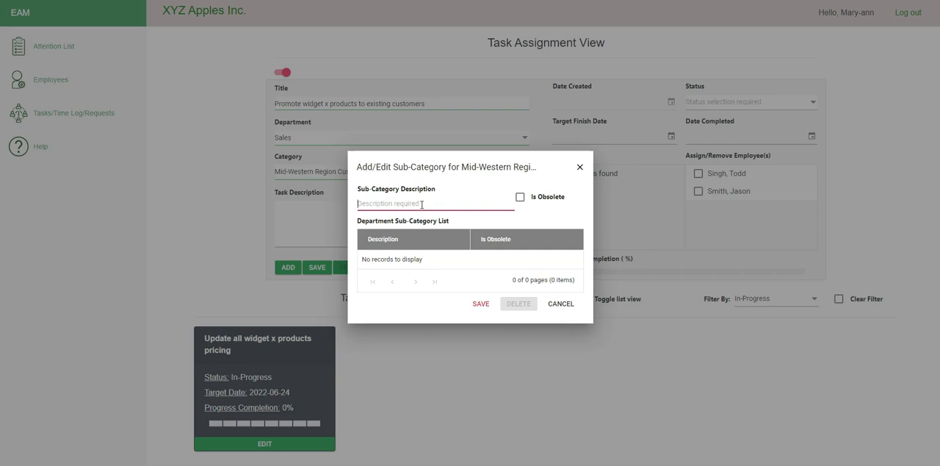
pyautogui.write('Automotive Industry')
pyautogui.click(482, 305)
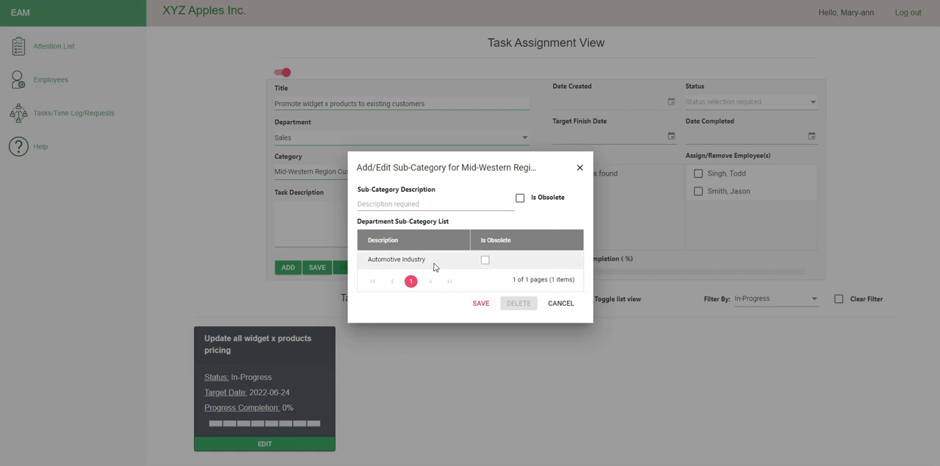
# Step: Load the Automotive Industry sub-category for editing and switch its obsolete flag on and off
pyautogui.click(436, 205)
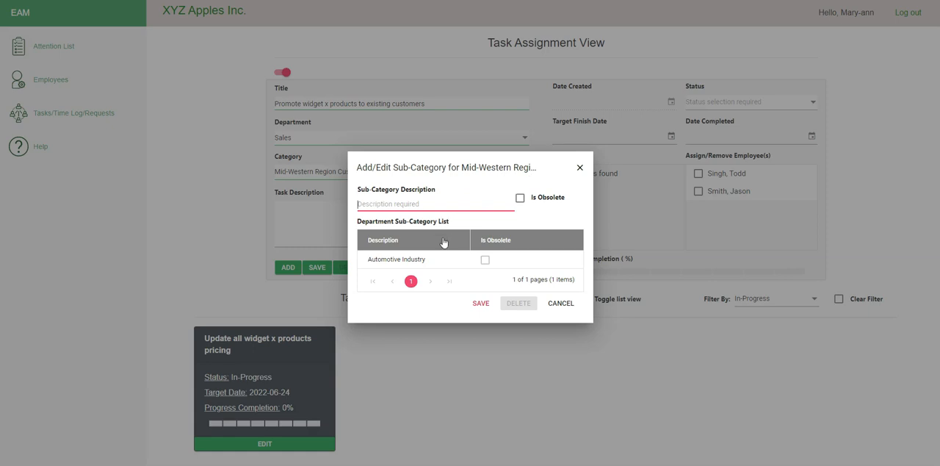
pyautogui.click(431, 262)
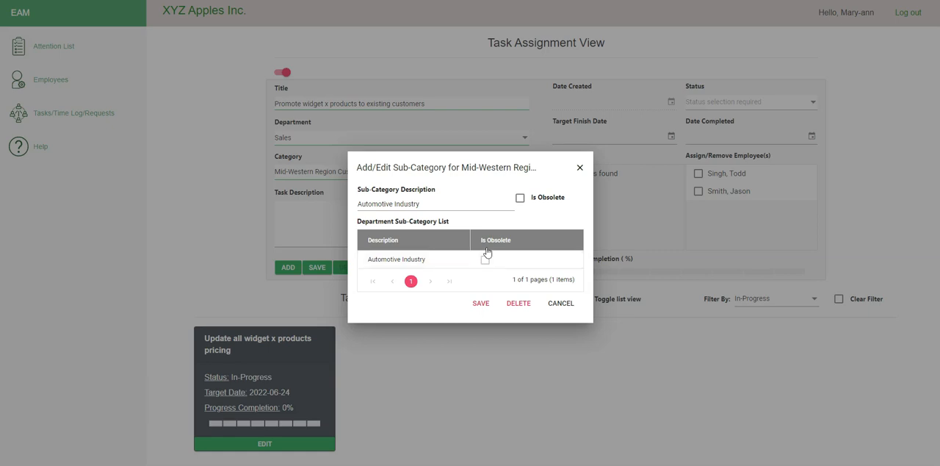
pyautogui.click(520, 199)
pyautogui.click(520, 199)
# Step: Leave the sub-category editor and set the task's sub-category to Automotive Industry
pyautogui.click(562, 306)
pyautogui.click(526, 173)
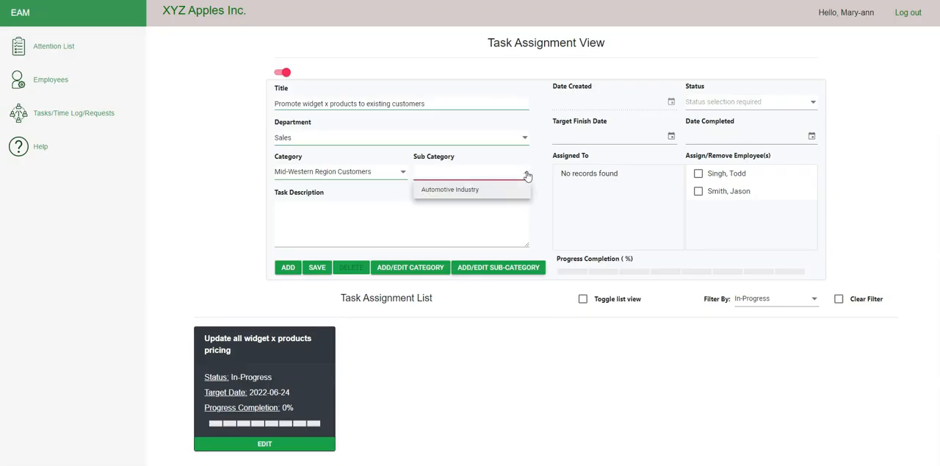
pyautogui.click(478, 190)
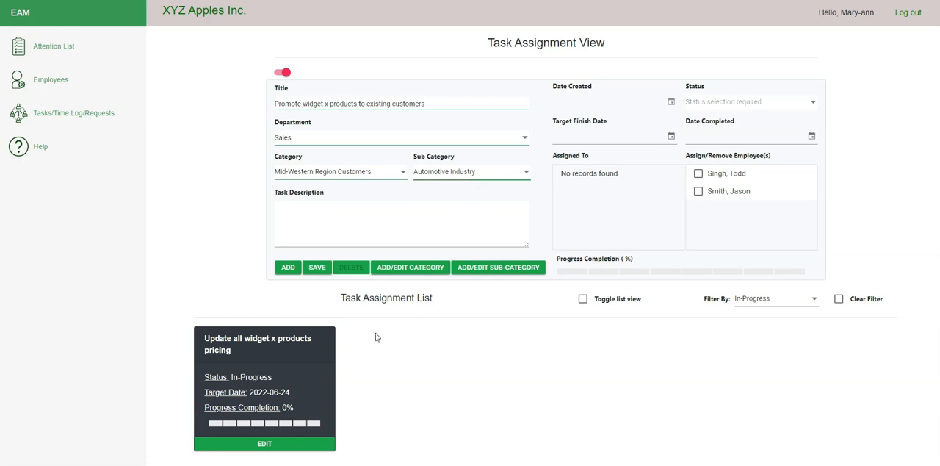
# Step: Describe the task as "Let our customers know about our new widget x products via phone calls, catalog, and promotional emails." and set its status to Not Started
pyautogui.press('Tab')
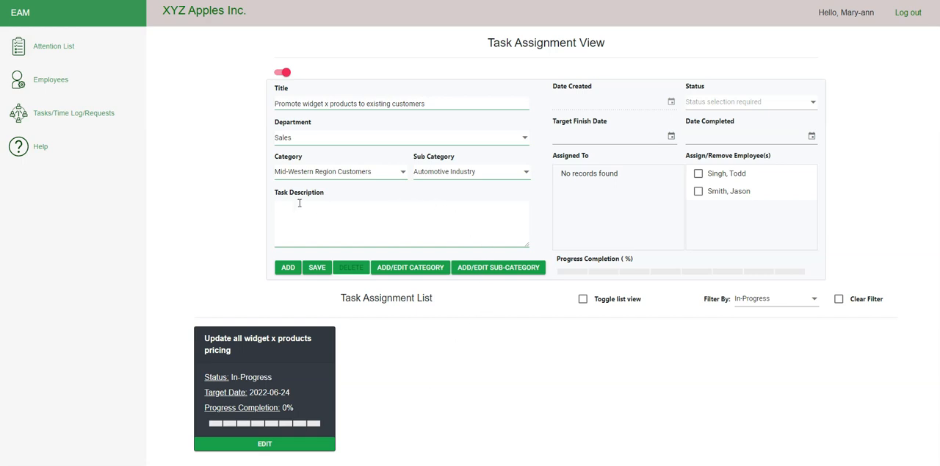
pyautogui.write('Let our customers know')
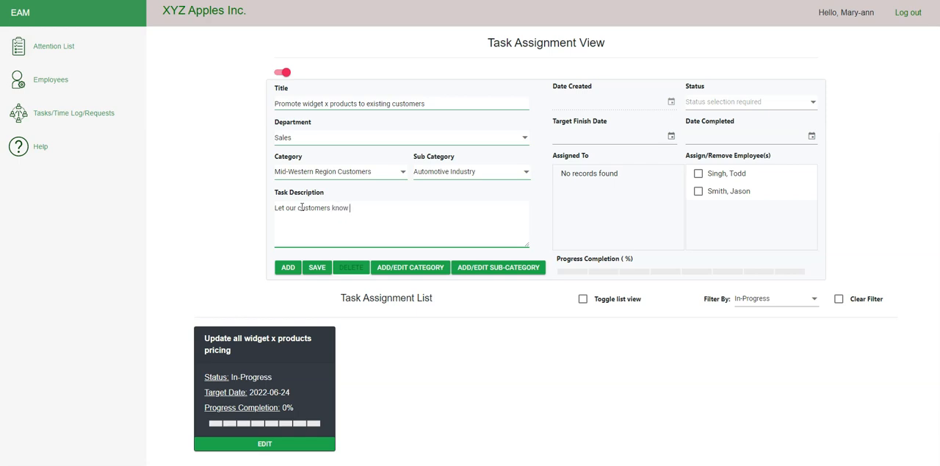
pyautogui.write('about our new widget x products via phone calls, catalog, and promotional emails.')
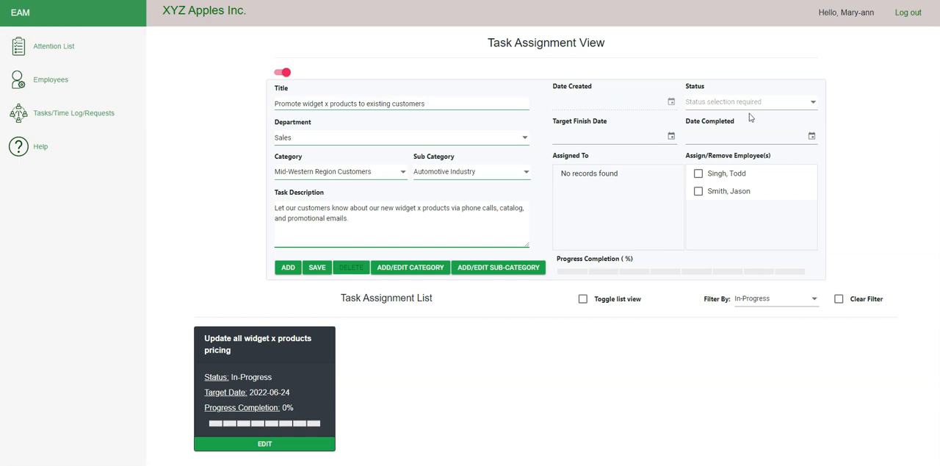
pyautogui.click(814, 104)
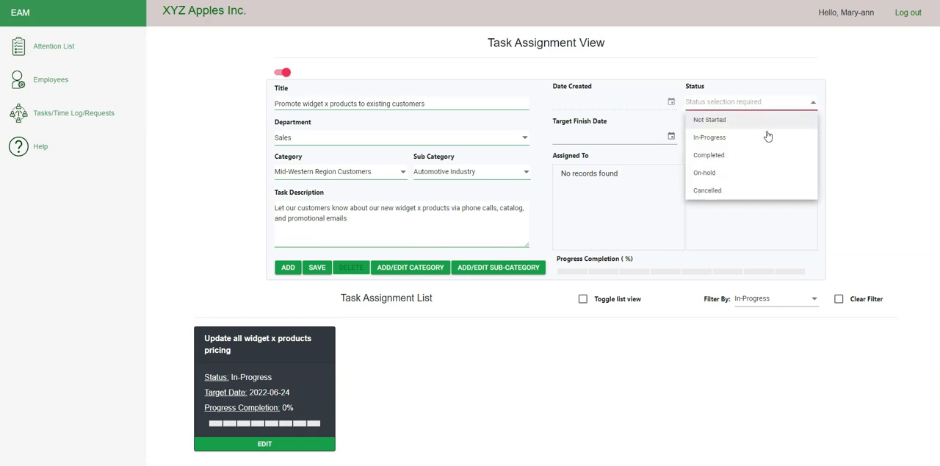
pyautogui.click(737, 120)
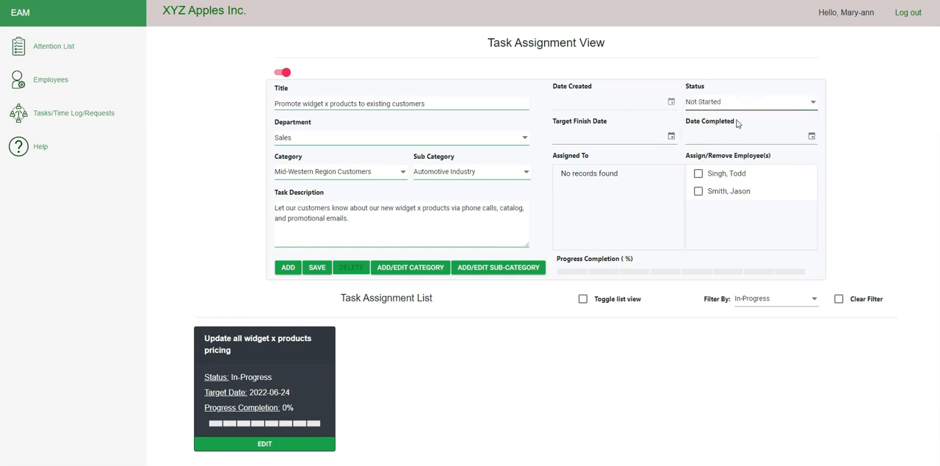
# Step: Set the task's target finish date to 2022-06-30, leaving the completion date blank
pyautogui.click(672, 137)
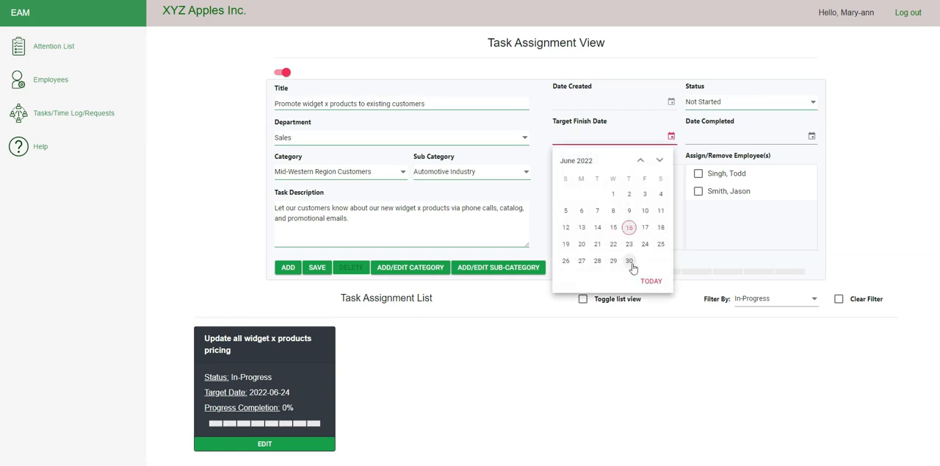
pyautogui.click(629, 261)
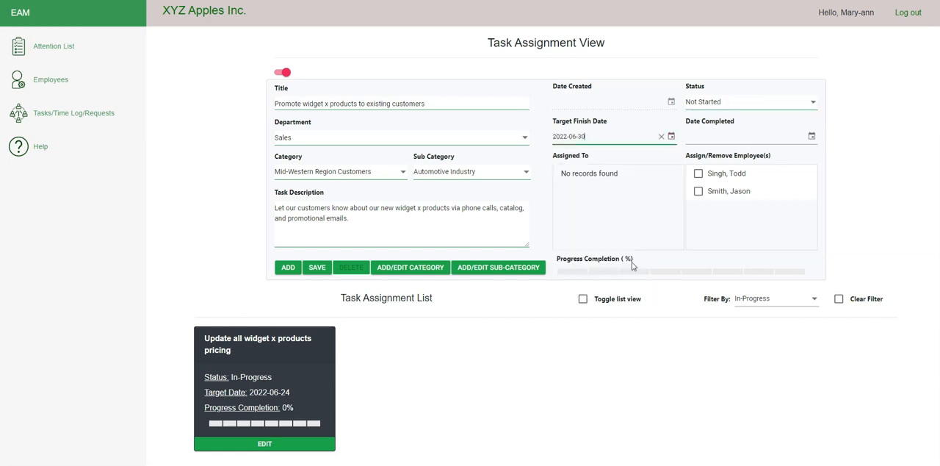
pyautogui.click(728, 138)
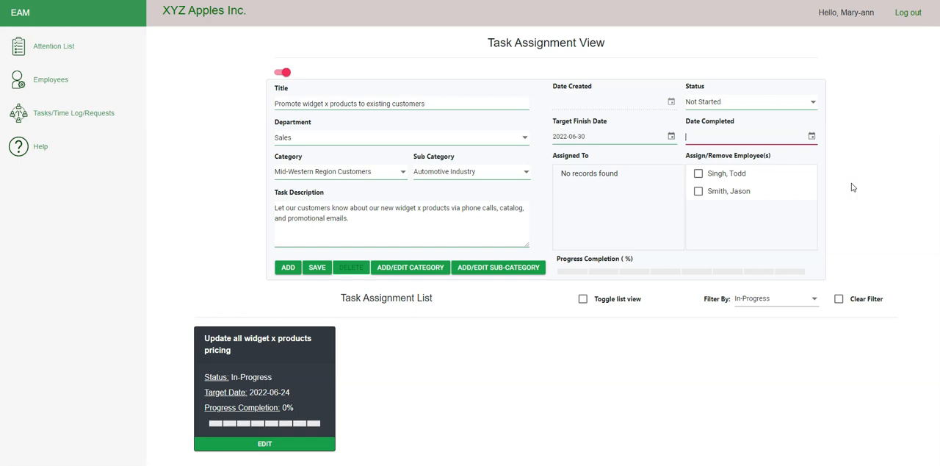
# Step: Assign both listed Sales employees to the task and save it
pyautogui.click(699, 174)
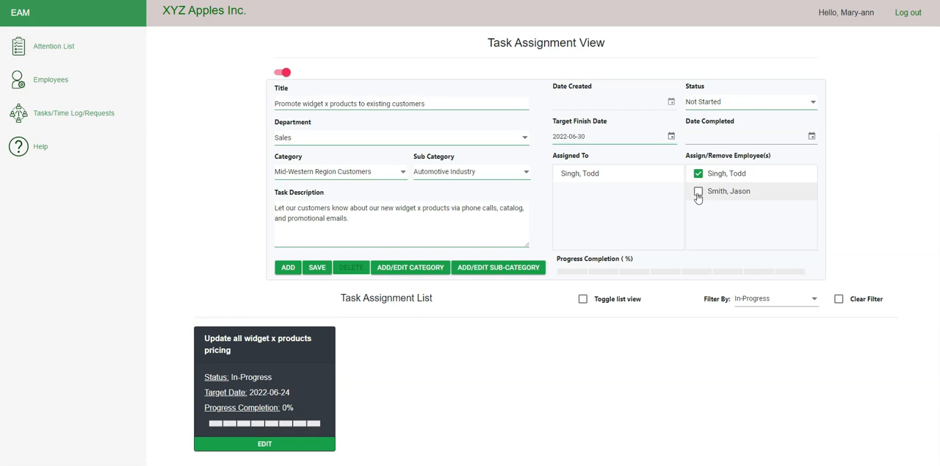
pyautogui.click(699, 193)
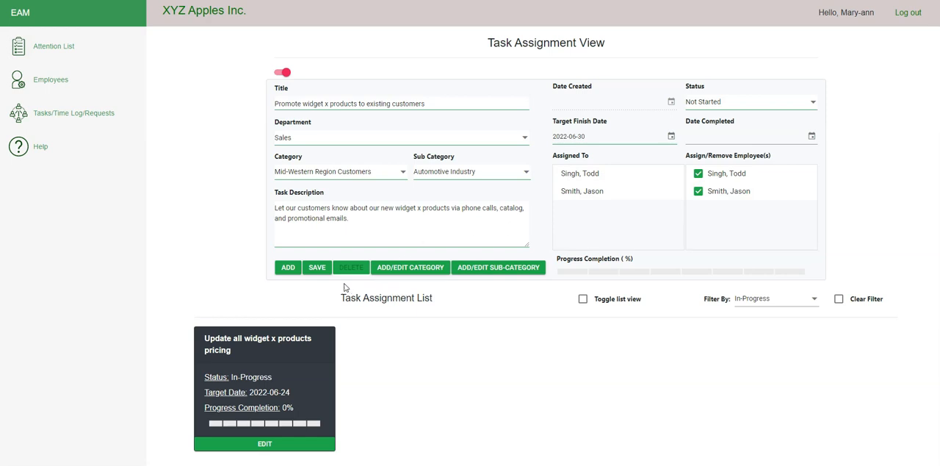
pyautogui.click(317, 269)
# Step: Filter the task assignment list by Not Started, then return the filter to In-Progress
pyautogui.click(814, 301)
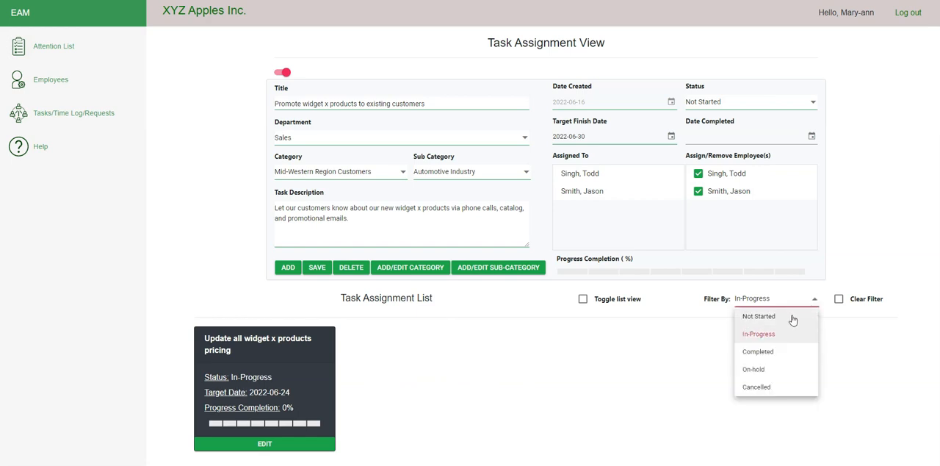
pyautogui.click(793, 318)
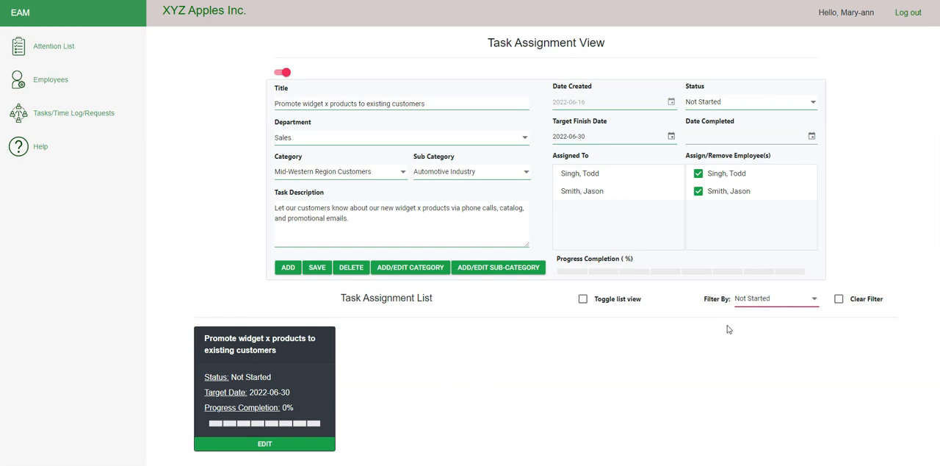
pyautogui.click(815, 301)
pyautogui.click(778, 338)
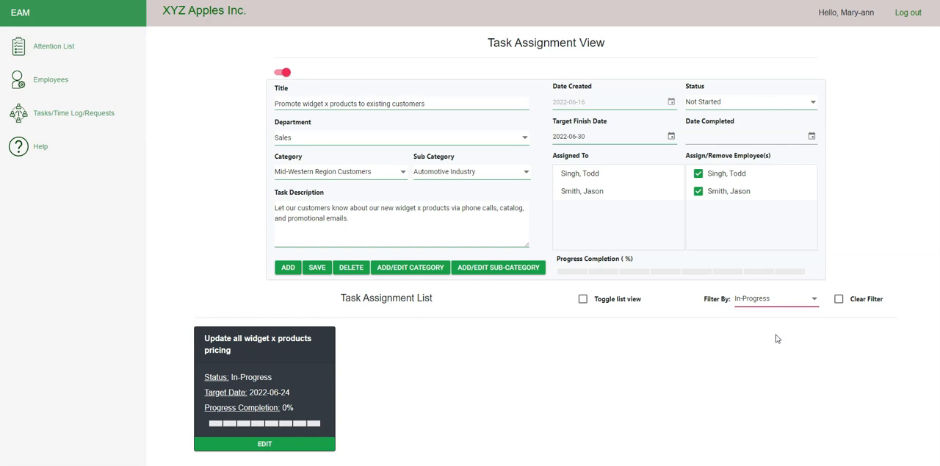
# Step: Show the task assignments as a list, search them for "not", and clear the search
pyautogui.click(583, 300)
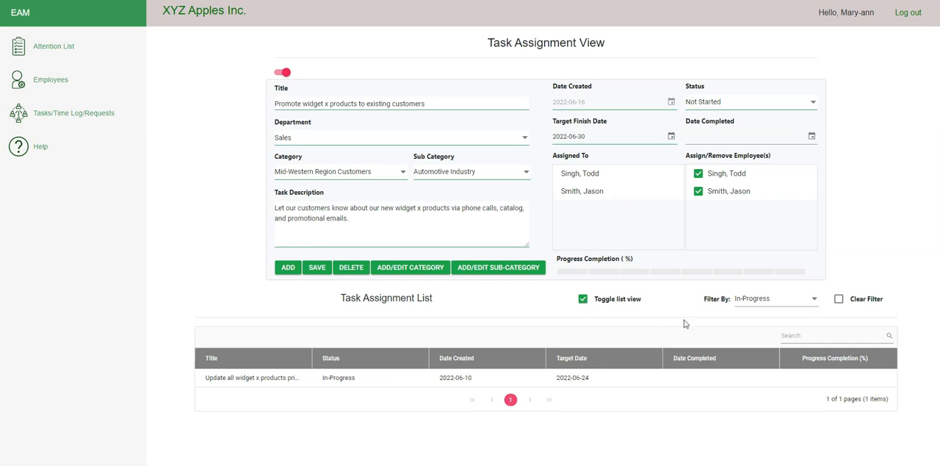
pyautogui.click(793, 336)
pyautogui.write('not')
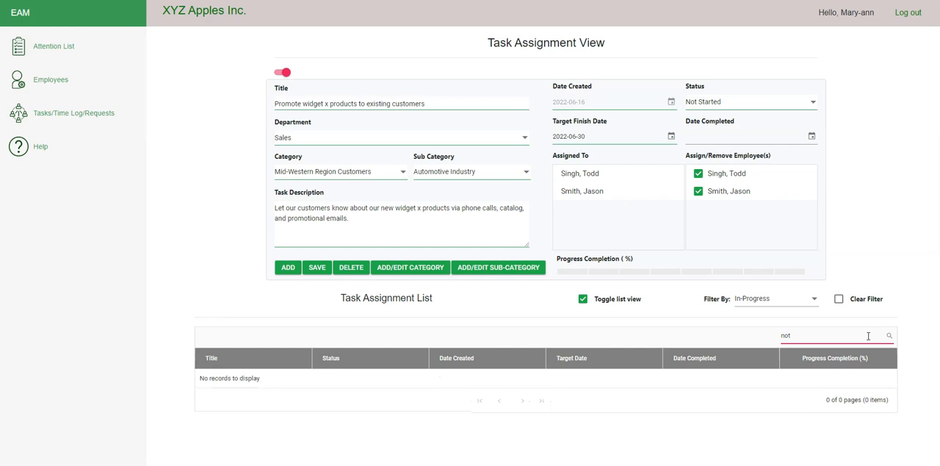
pyautogui.moveTo(884, 337); pyautogui.dragTo(775, 340)
pyautogui.press('BackSpace')
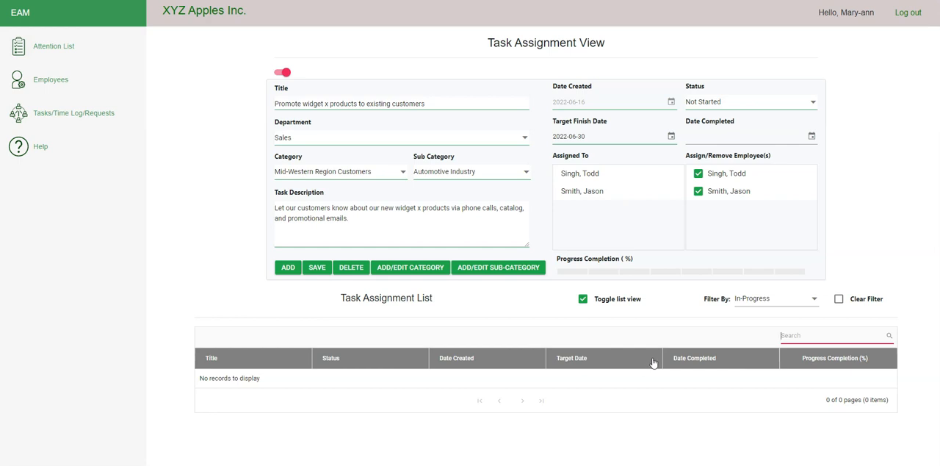
# Step: Sort the task assignment list in turn by date completed, target date, date created, status and title
pyautogui.click(765, 363)
pyautogui.click(650, 358)
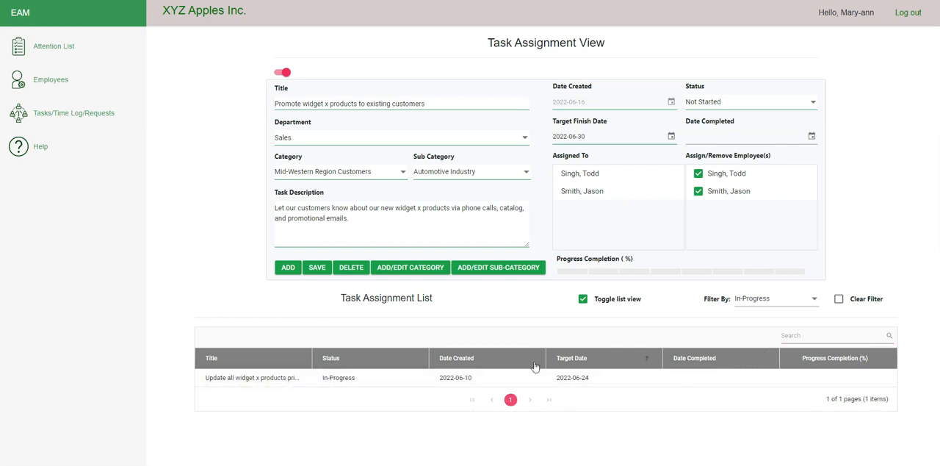
pyautogui.click(530, 363)
pyautogui.click(418, 362)
pyautogui.click(301, 362)
# Step: Filter the task assignment list by Not Started and switch it back to the card view
pyautogui.click(813, 302)
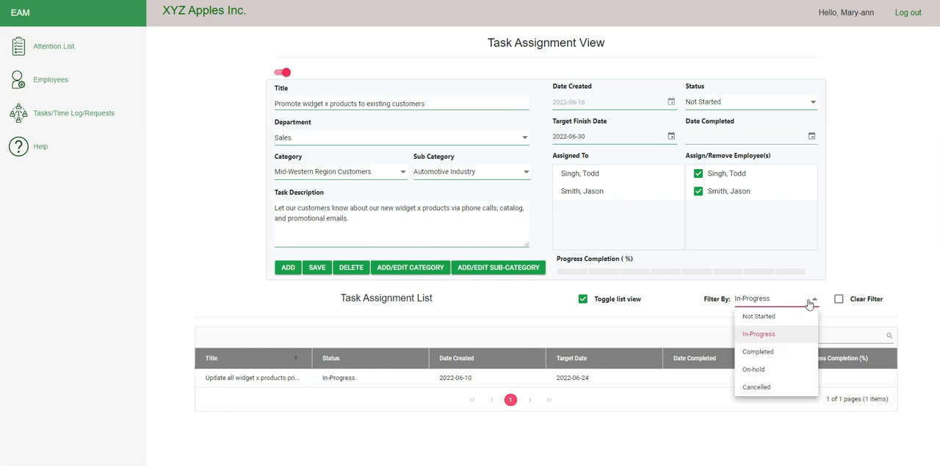
pyautogui.click(764, 317)
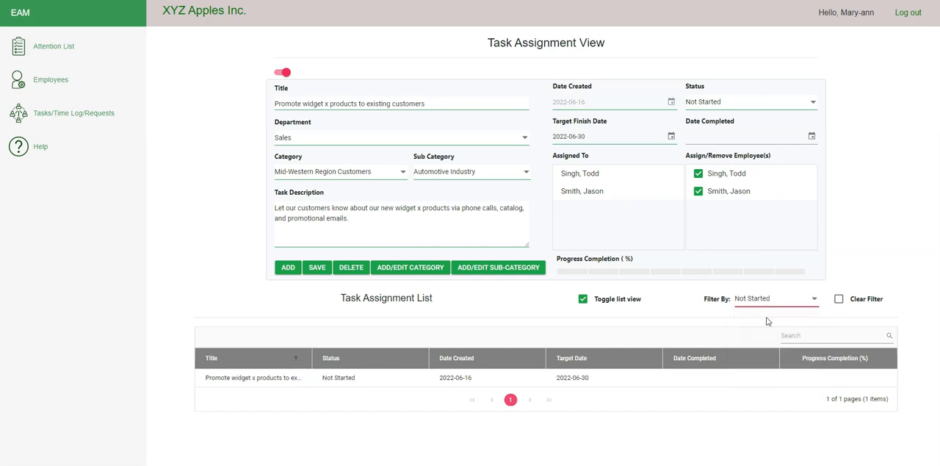
pyautogui.click(581, 301)
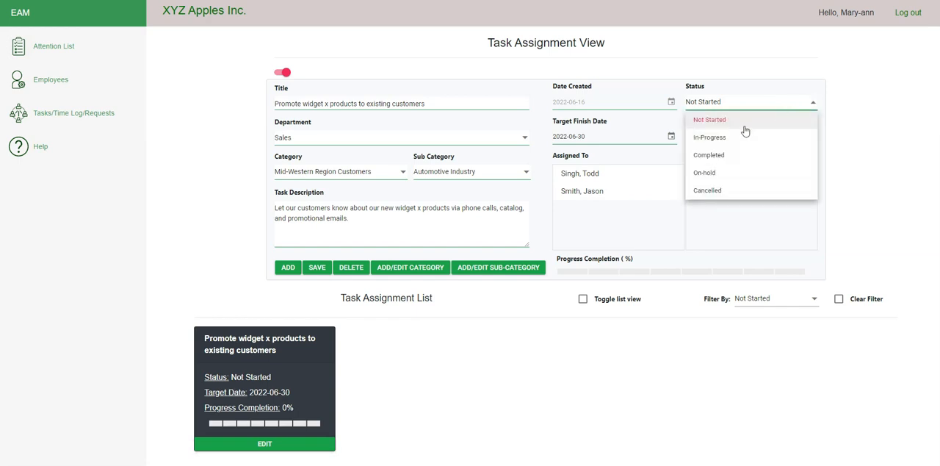
# Step: Change the widget x promotion task's status to In-Progress and save the task
pyautogui.click(738, 136)
pyautogui.click(318, 268)
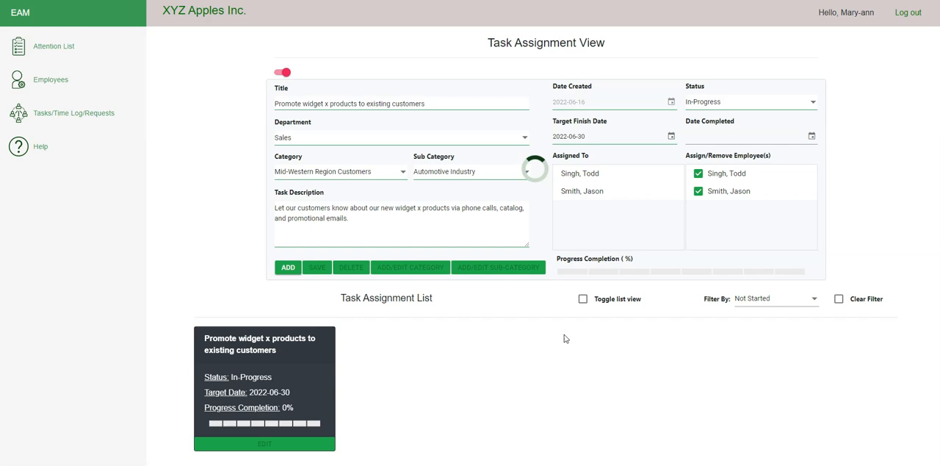
# Step: Show the task assignments as a list again and filter them by In-Progress
pyautogui.click(583, 300)
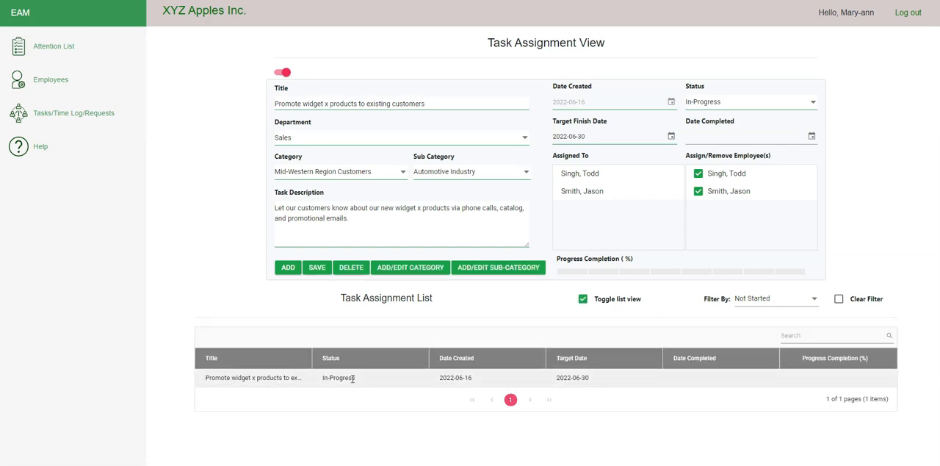
pyautogui.click(809, 304)
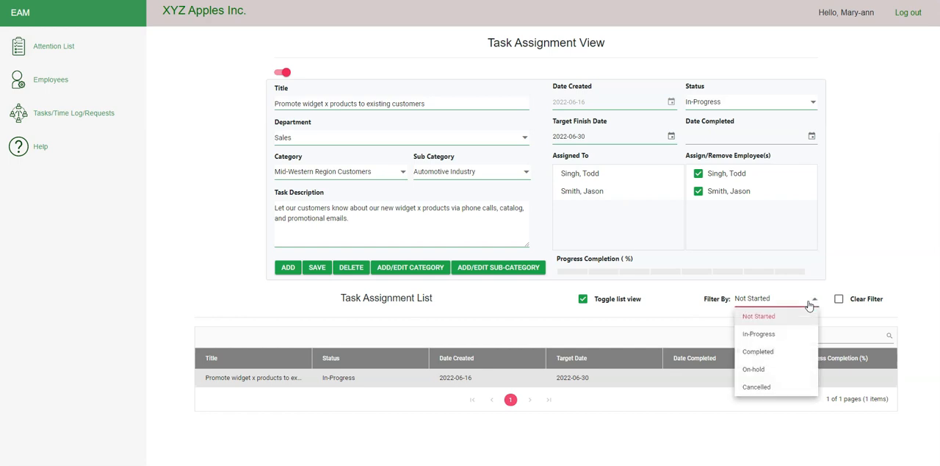
pyautogui.click(781, 333)
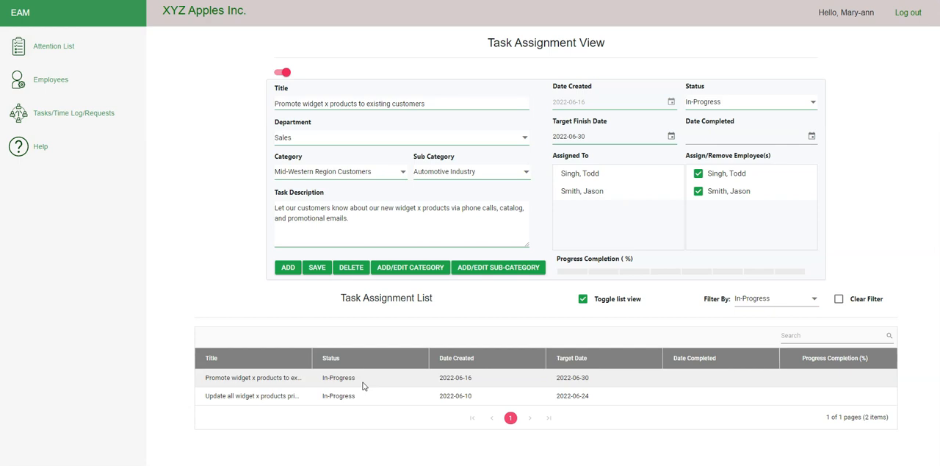
# Step: Try to delete the widget x promotion task and dismiss the resulting message
pyautogui.click(355, 269)
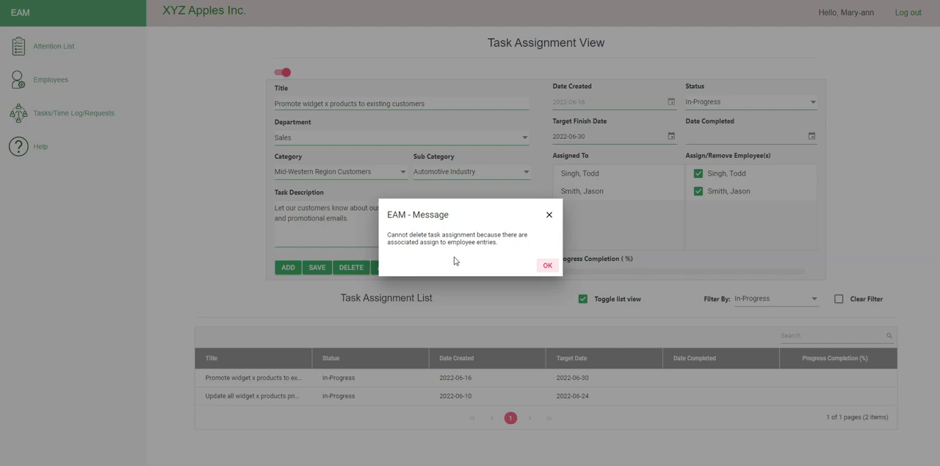
pyautogui.click(548, 266)
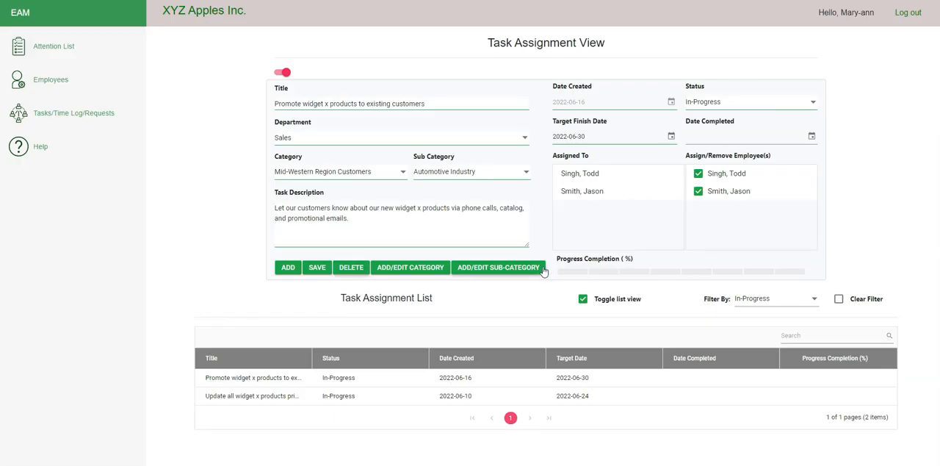